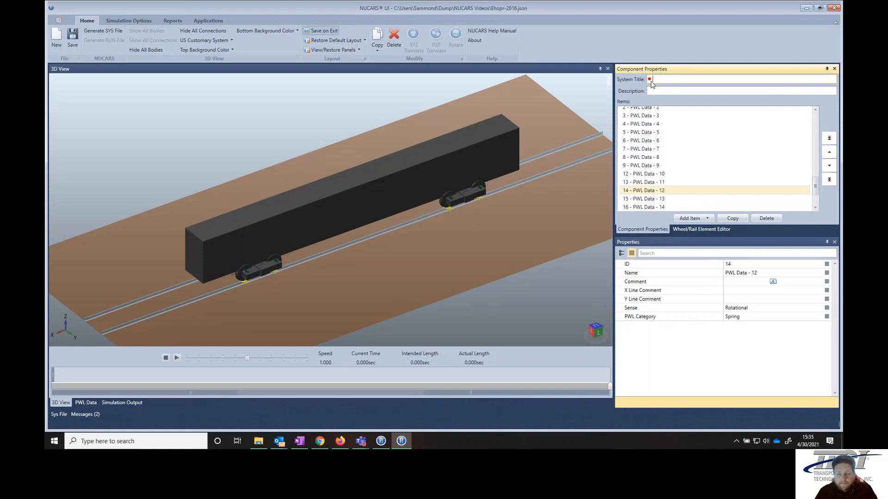
- Restore the hopper-car system title, then select the 3 - Trailing Bolster body
left_click(651, 83)
type("Empty 100T Hopper Car w/Roller Side Bearings, NUCARS 2014, Rev. 03/24/16 ST")
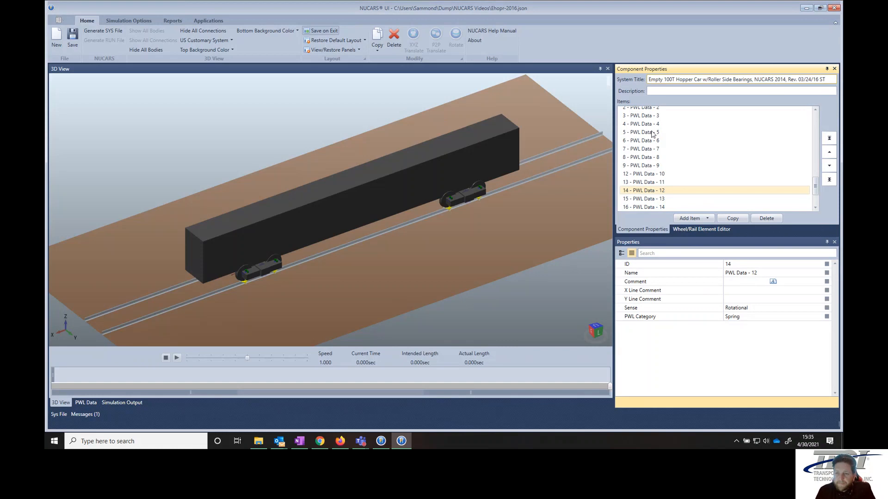
scroll(642, 144, "up", 5)
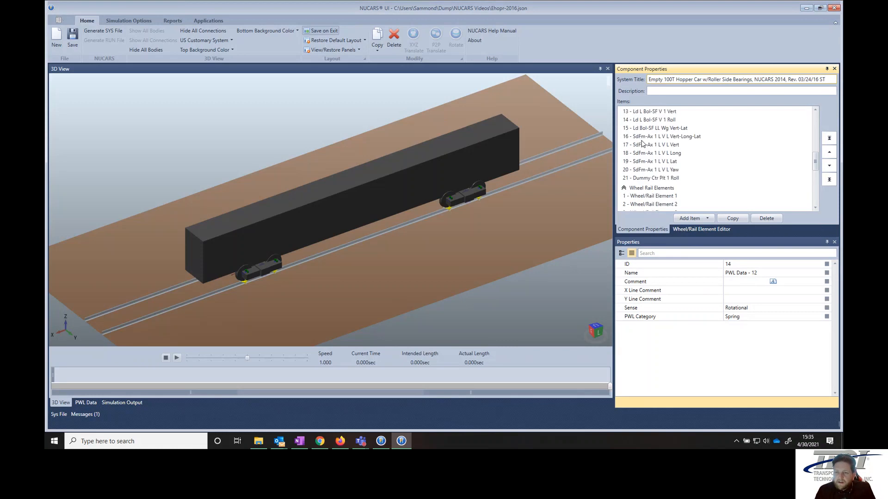
scroll(642, 144, "up", 8)
left_click(642, 146)
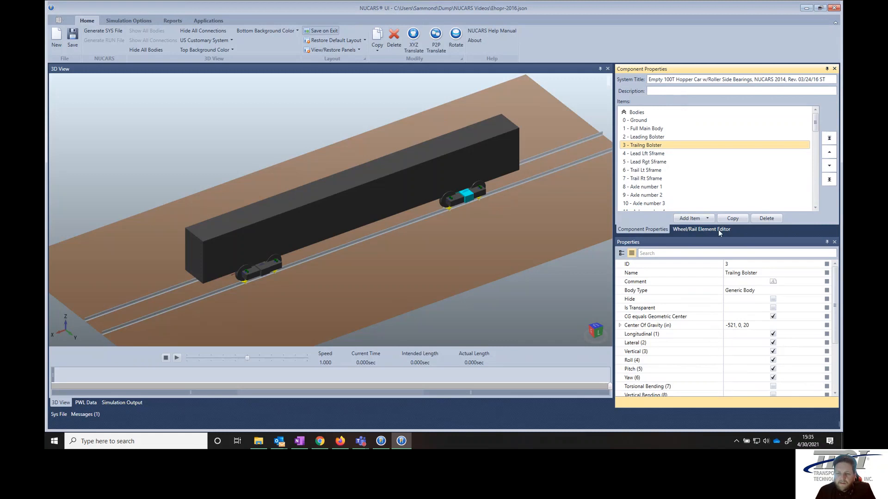
- Add New Connection 256 as a Type 1 On-Axis Uni-Axial Parallel Spring/Damper
left_click(691, 219)
mouse_move(670, 238)
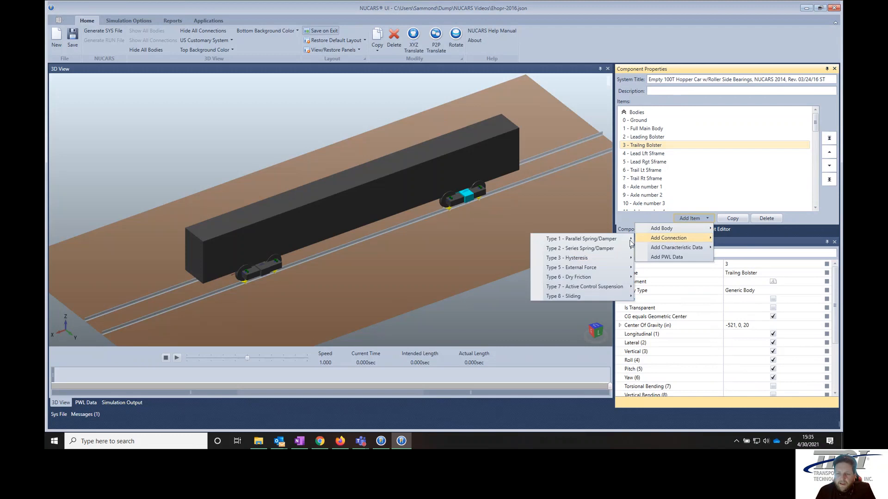
mouse_move(586, 242)
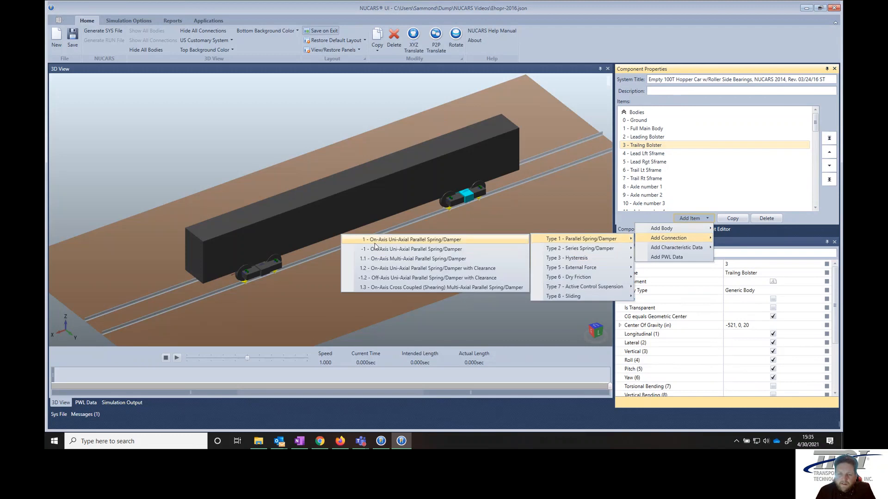
left_click(376, 240)
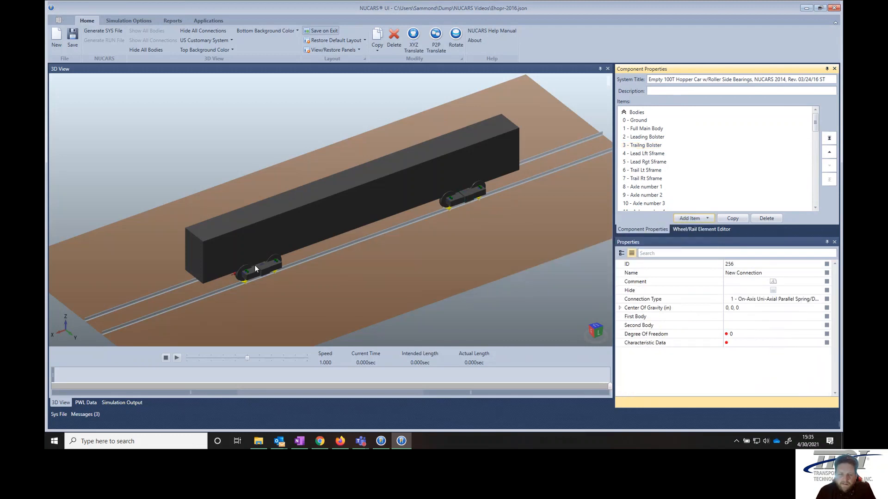
left_click_drag(265, 285, 305, 263)
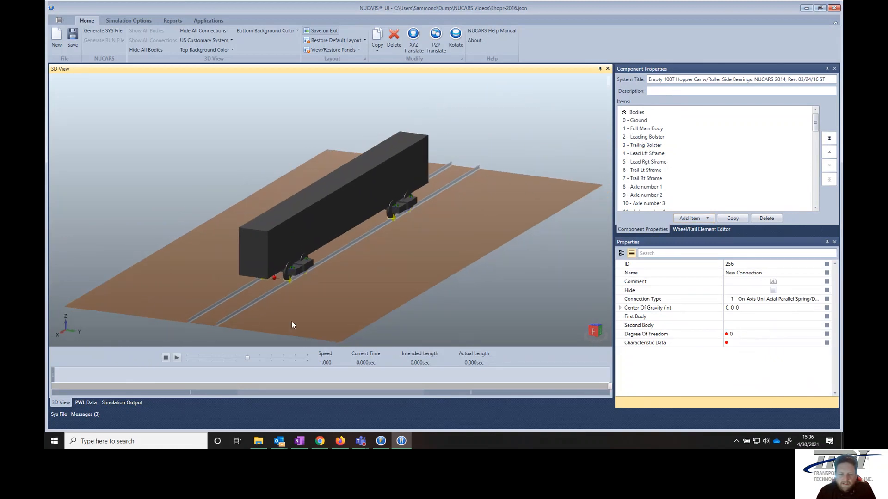
scroll(266, 292, "up", 1)
scroll(266, 292, "up", 10)
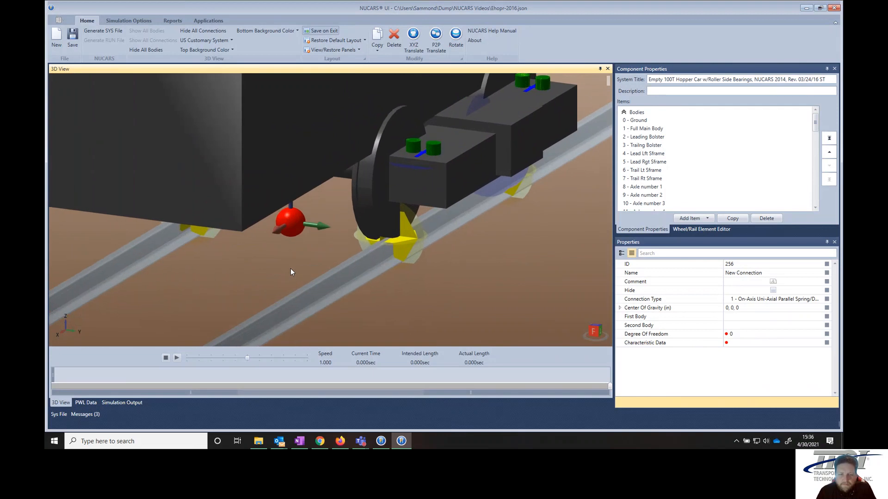
scroll(304, 279, "down", 5)
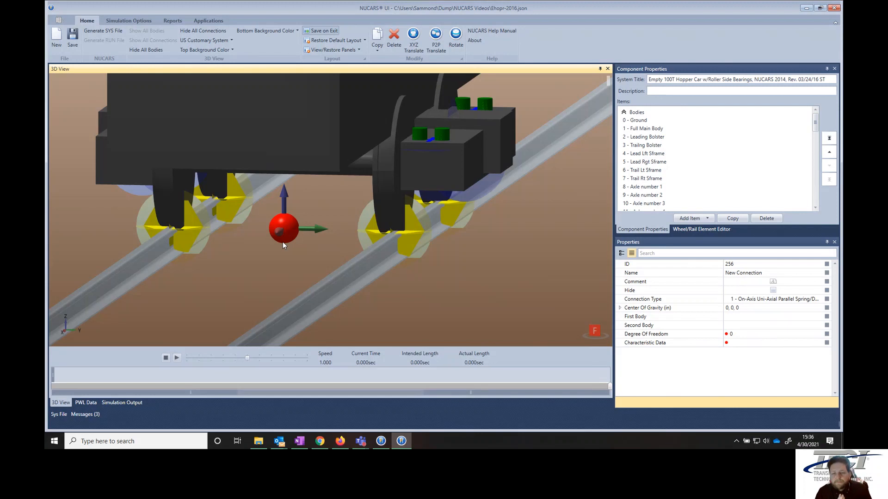
- Set New Connection 256's degree of freedom to 1 and its characteristic data to Tow Rope - Grnd Long
left_click(751, 334)
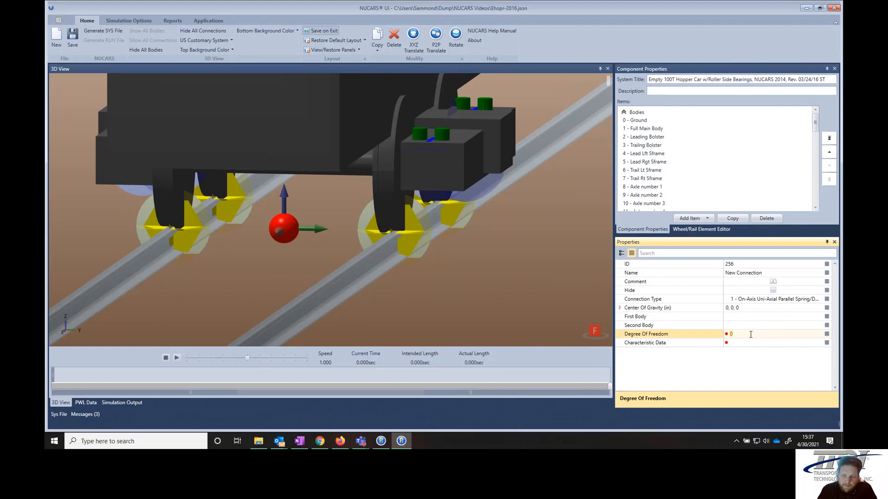
left_click(595, 310)
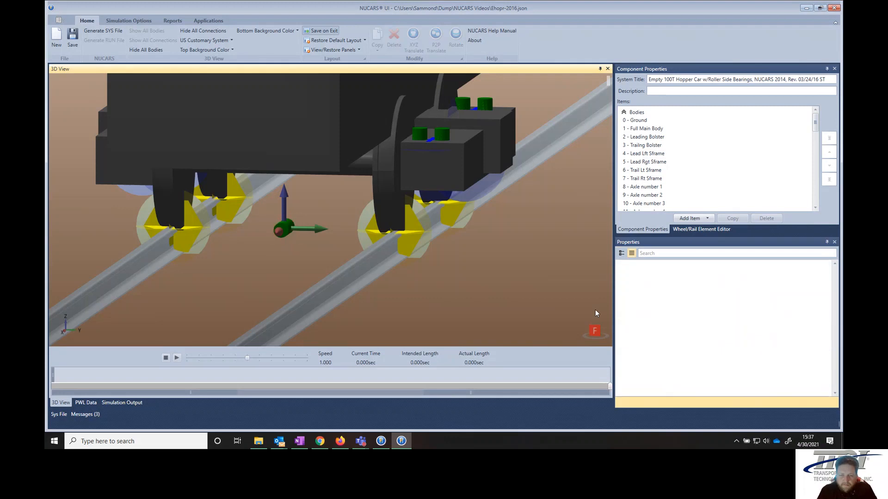
left_click(286, 226)
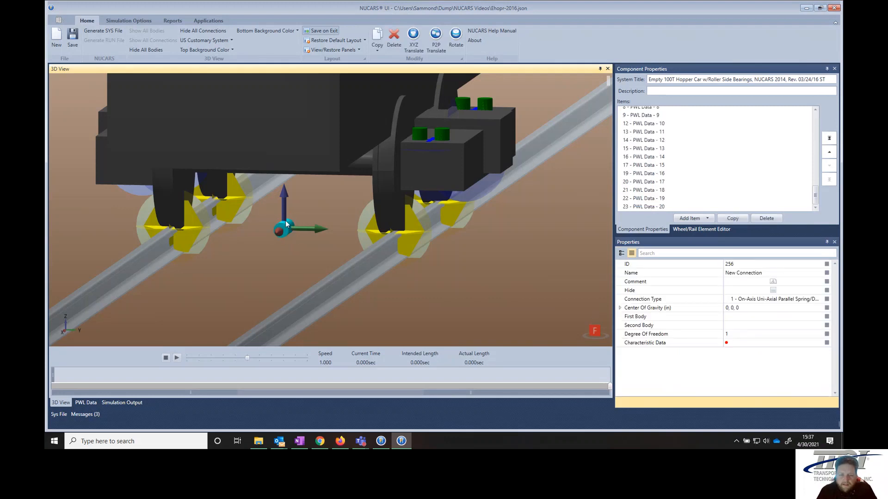
left_click(750, 345)
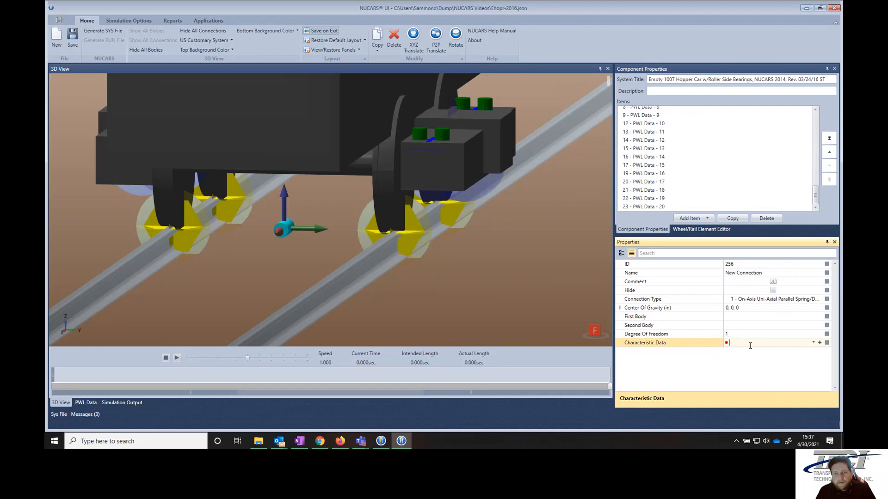
left_click(813, 343)
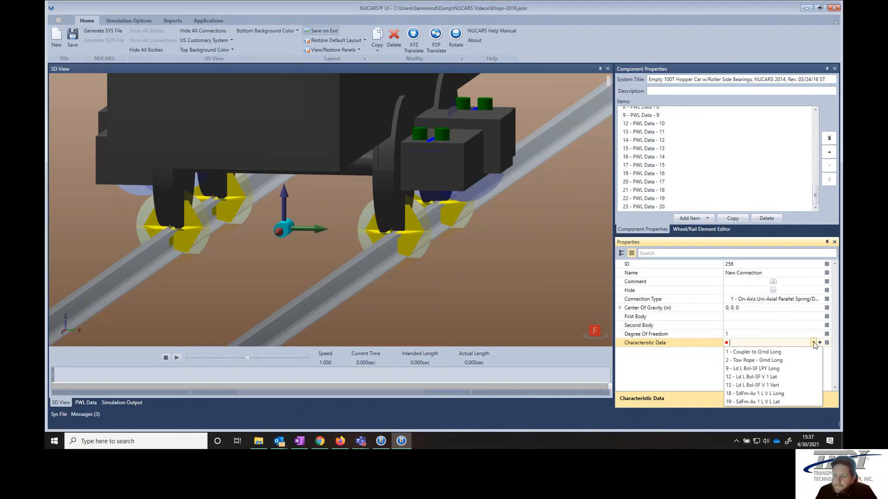
left_click(764, 360)
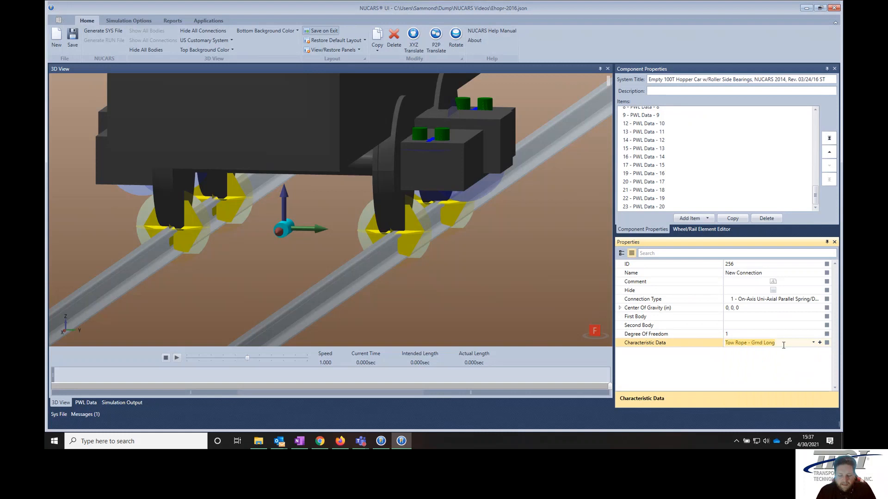
key("Up")
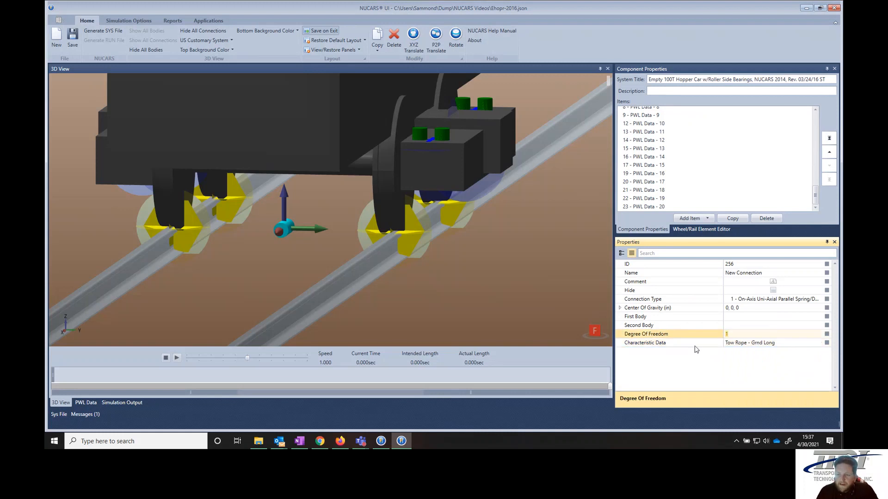
- Add New Connection 257 as a Type 1 On-Axis Cross Coupled spring/damper
left_click(695, 219)
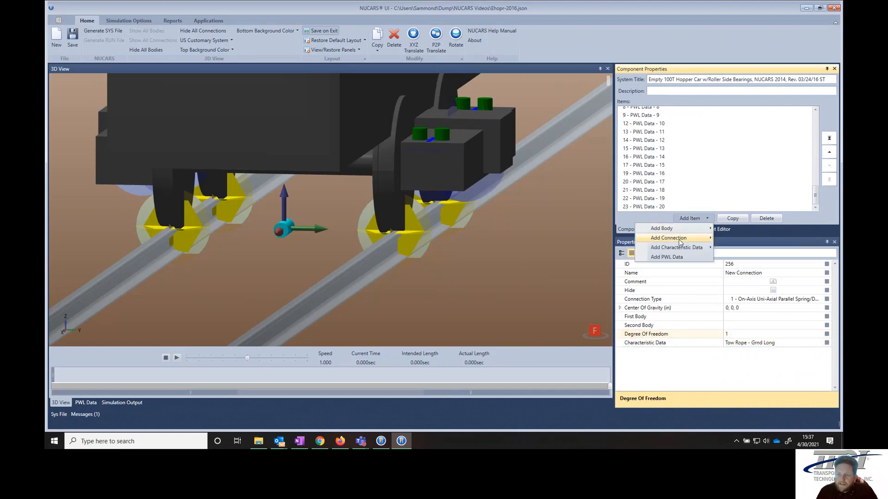
mouse_move(683, 238)
mouse_move(578, 242)
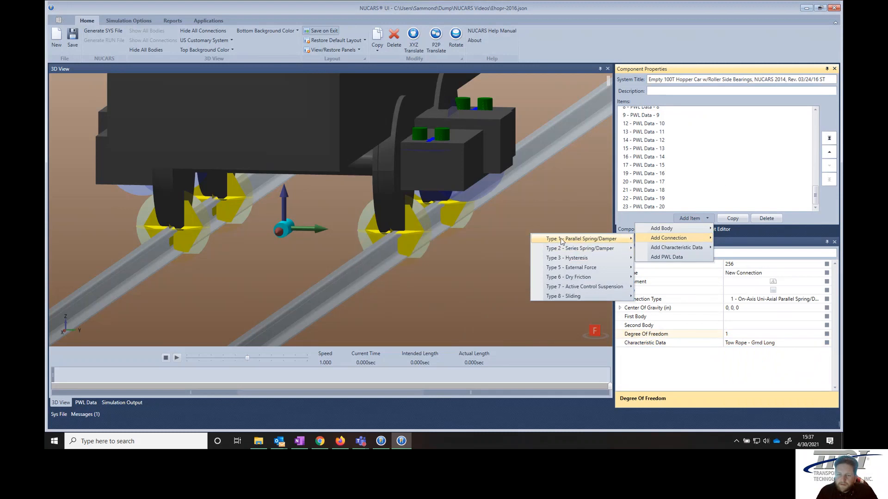
left_click(429, 287)
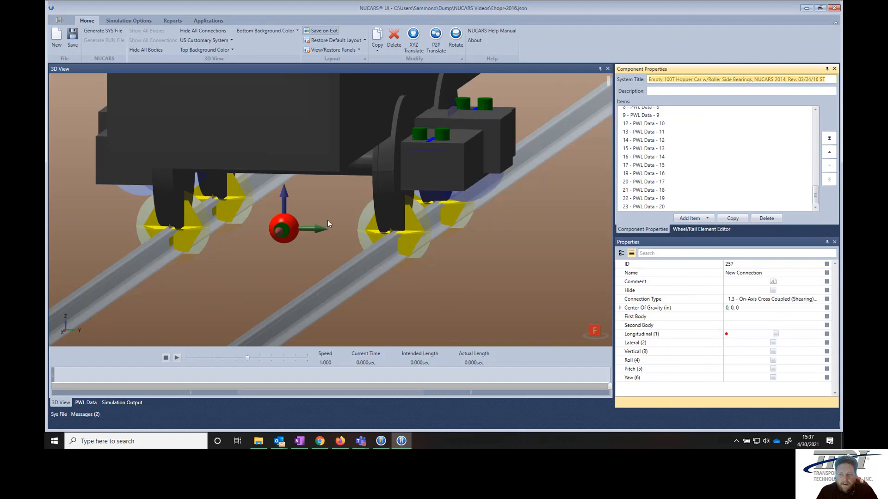
- Enable Roll (4) freedom on the new connection and open the Messages list
left_click(774, 362)
left_click(773, 360)
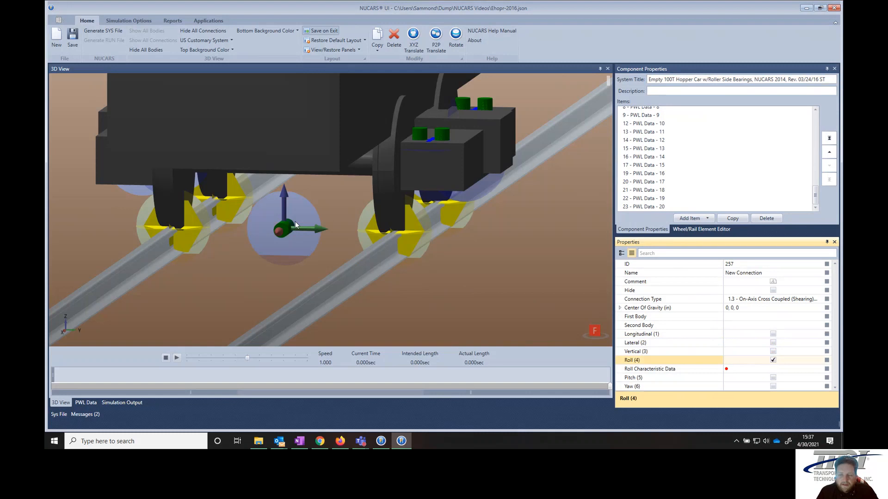
left_click(742, 369)
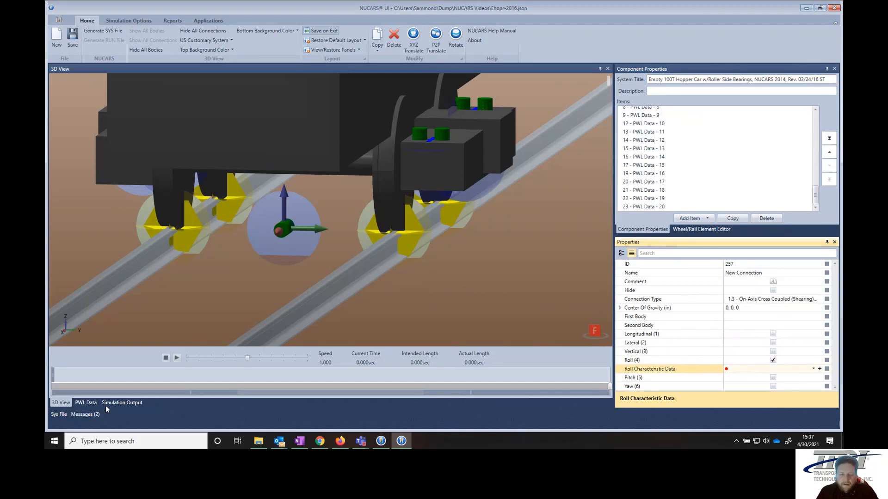
left_click(87, 414)
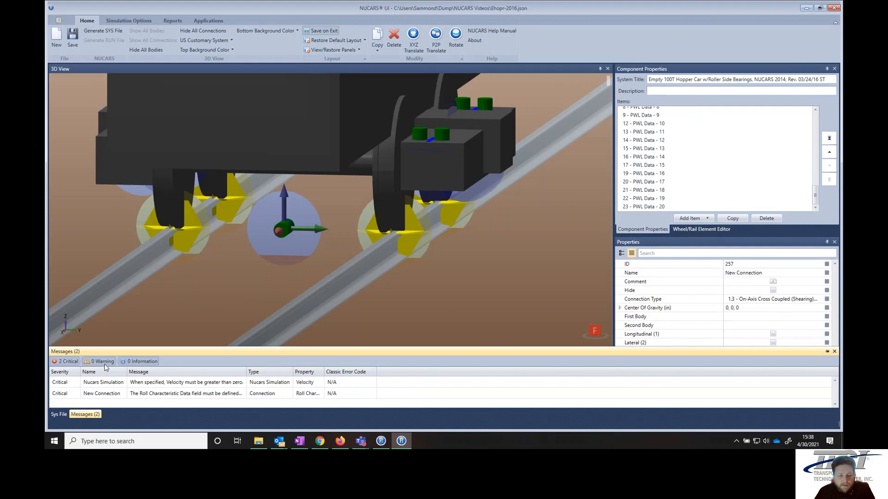
- Sort the messages by Type and widen the Message, Type and Property columns
left_click(250, 372)
left_click_drag(246, 370, 398, 371)
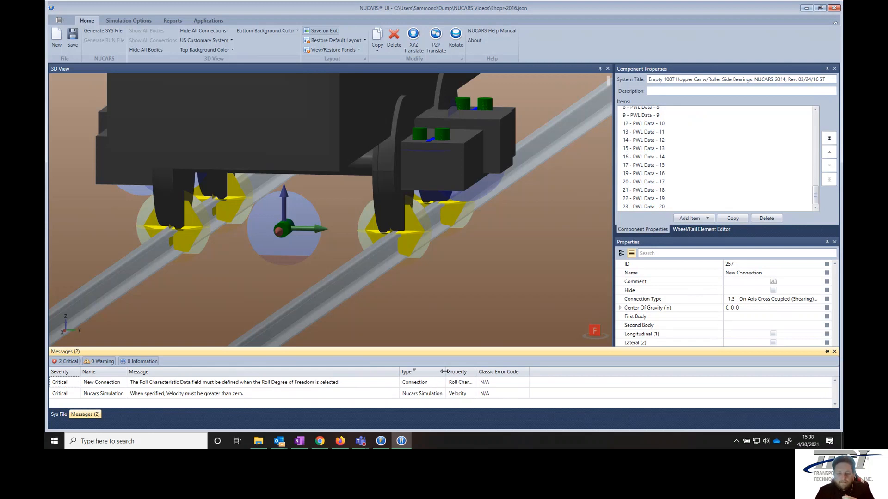
left_click_drag(445, 371, 515, 372)
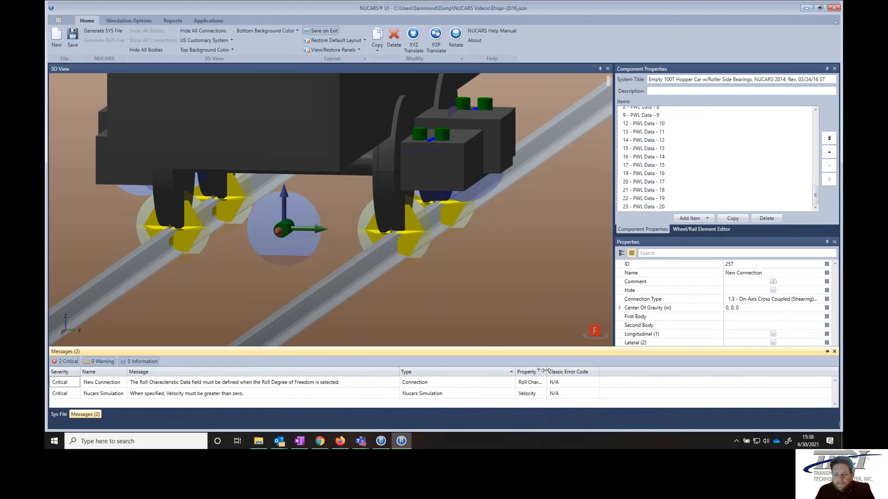
left_click_drag(545, 371, 620, 372)
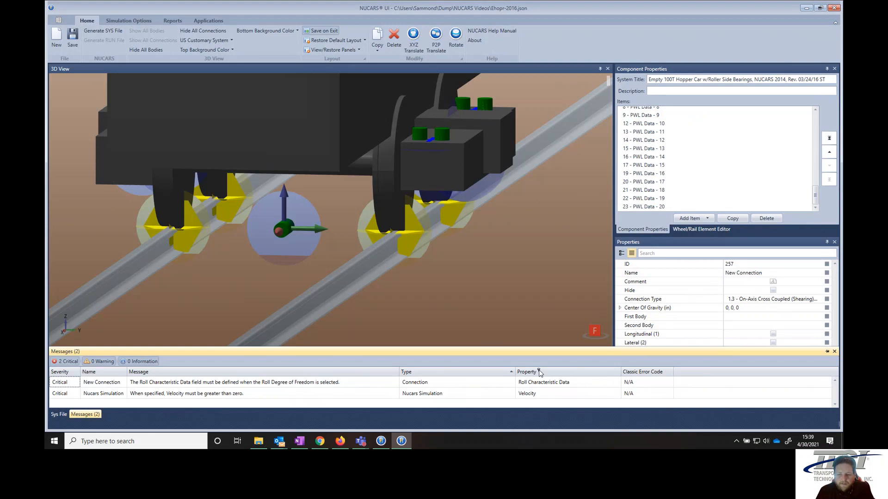
- Filter the message Type to Connection, then back to (All)
left_click(414, 371)
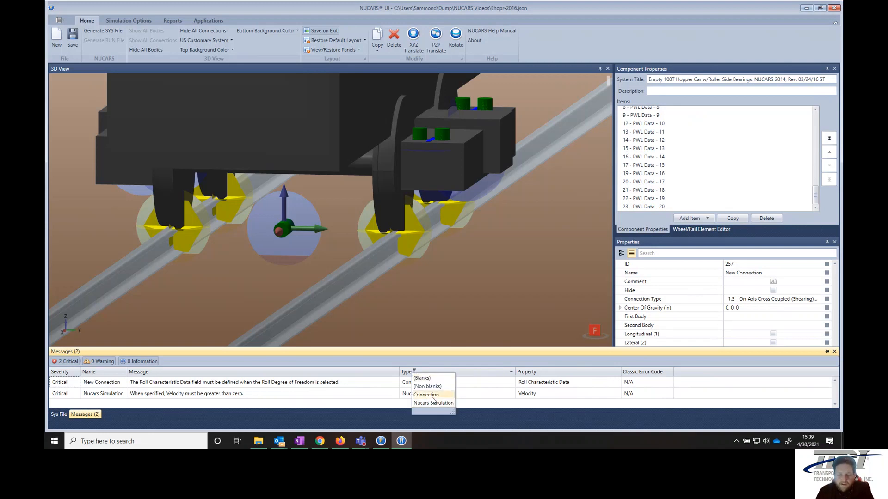
left_click(427, 394)
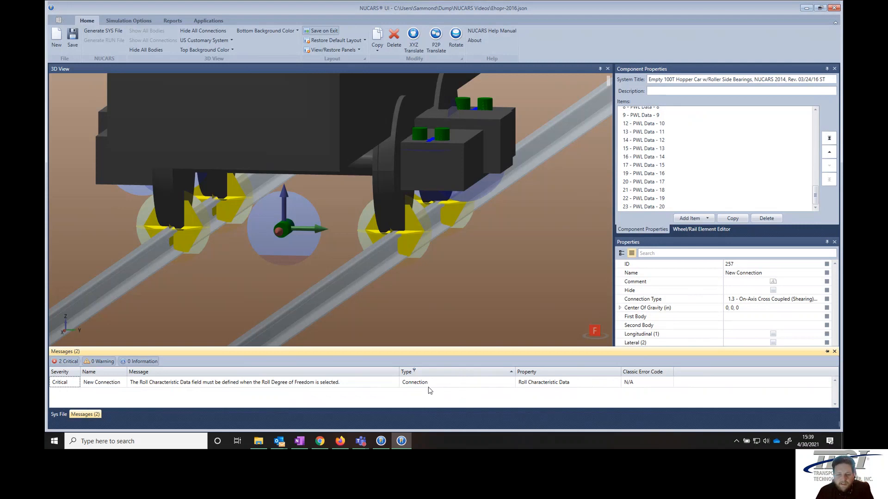
left_click(415, 371)
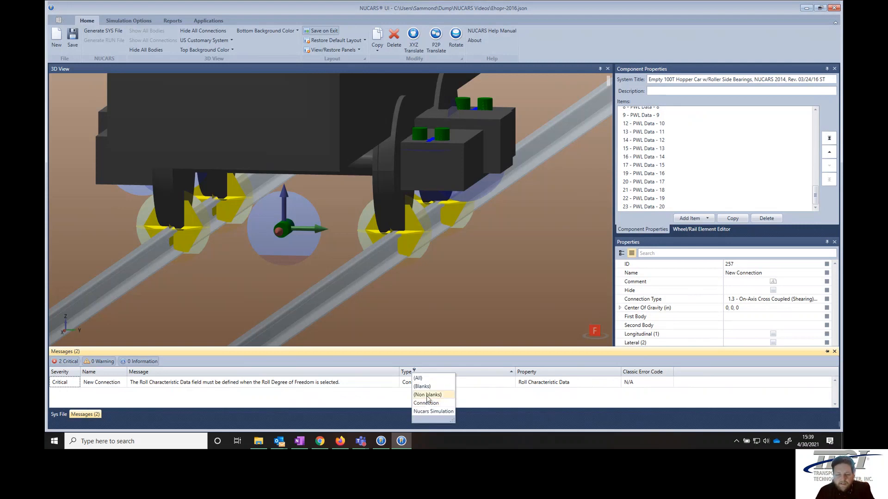
left_click(426, 383)
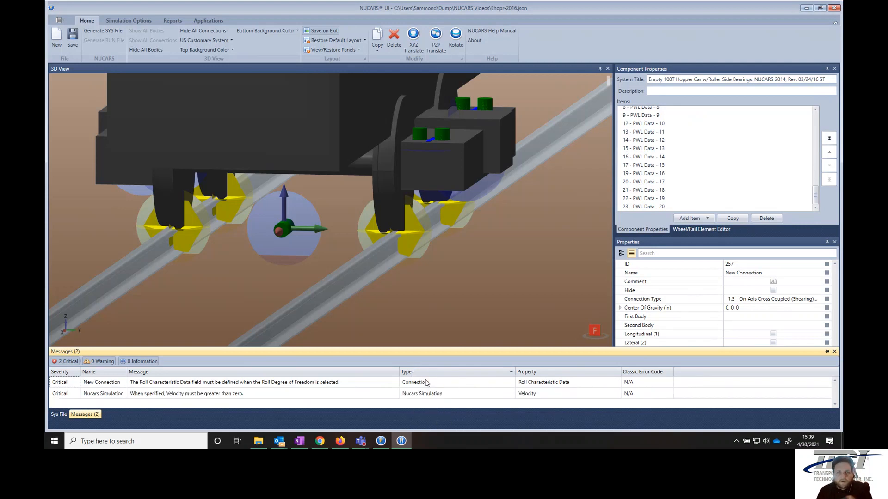
- Close the messages list and reselect New Connection 257 in the 3D view
left_click(441, 317)
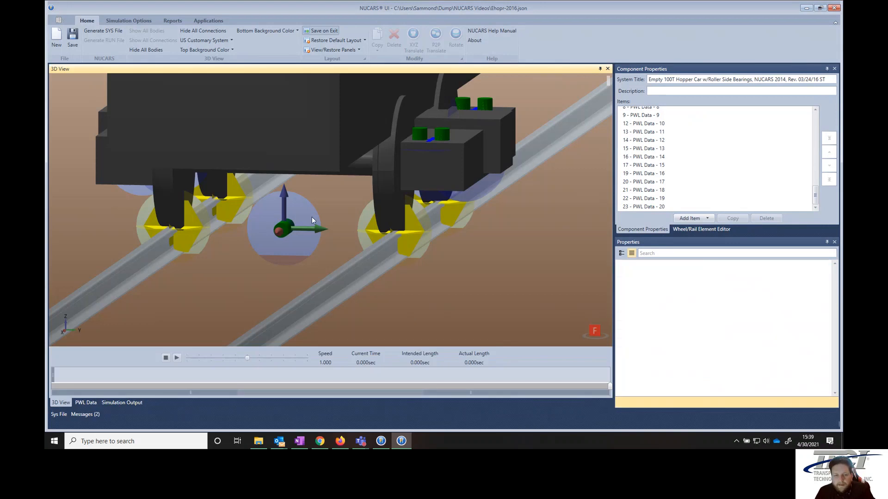
left_click(311, 217)
left_click(768, 369)
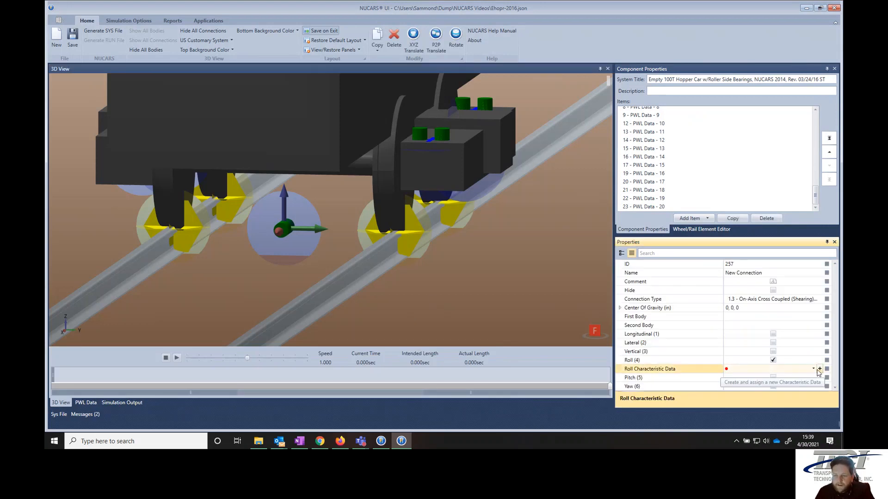
- Set New Connection 257's Roll Characteristic Data to Ld L Bol-SF V 1 Roll
left_click(813, 369)
left_click(767, 394)
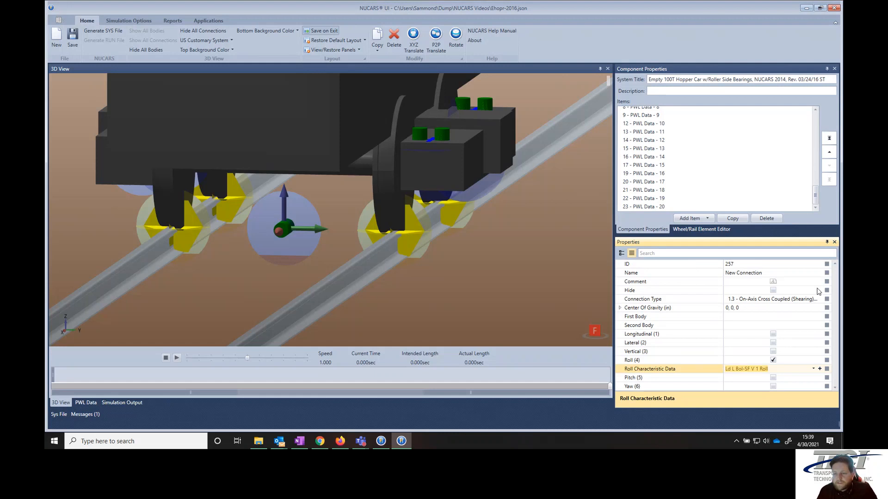
left_click(765, 273)
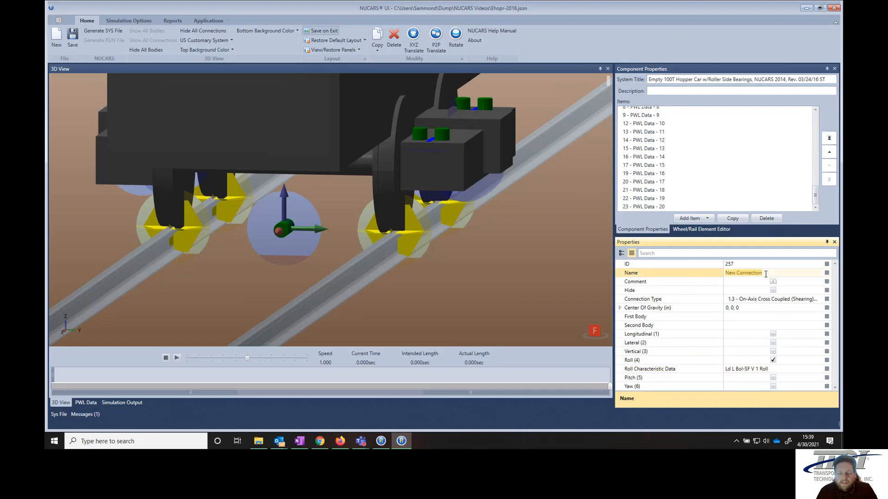
- Rename the connection 'New Connection davsdvaodisvns' and inspect its over-15-character name warning
left_click(766, 274)
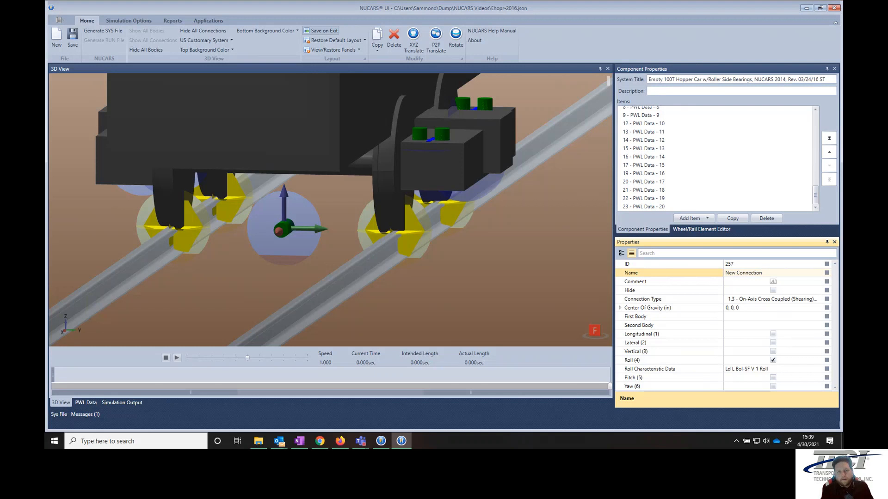
type("davsdvaodisvns")
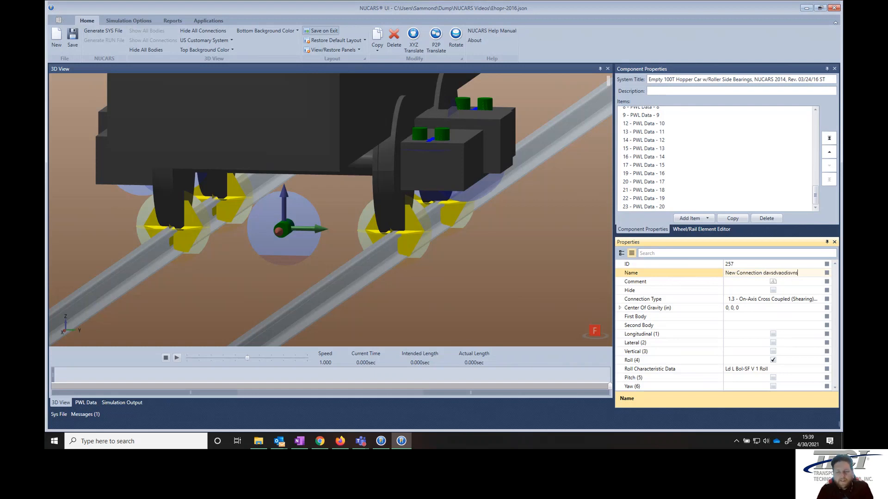
key("Tab")
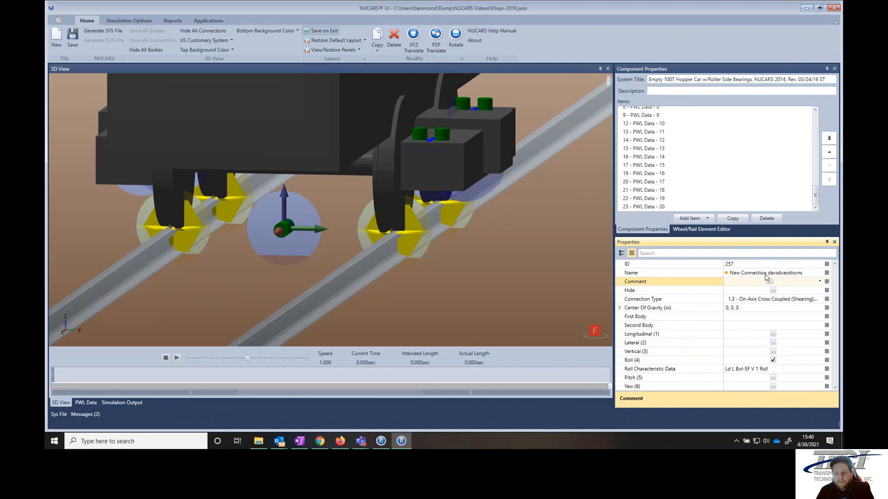
left_click(725, 274)
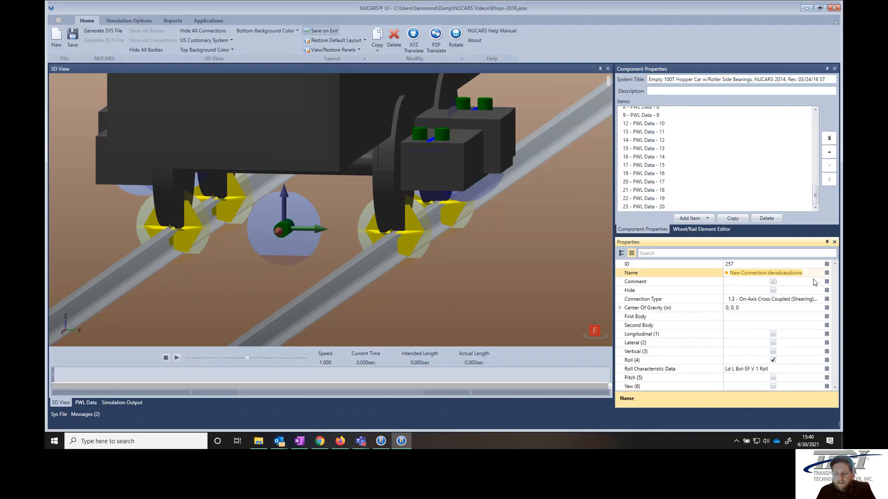
mouse_move(729, 279)
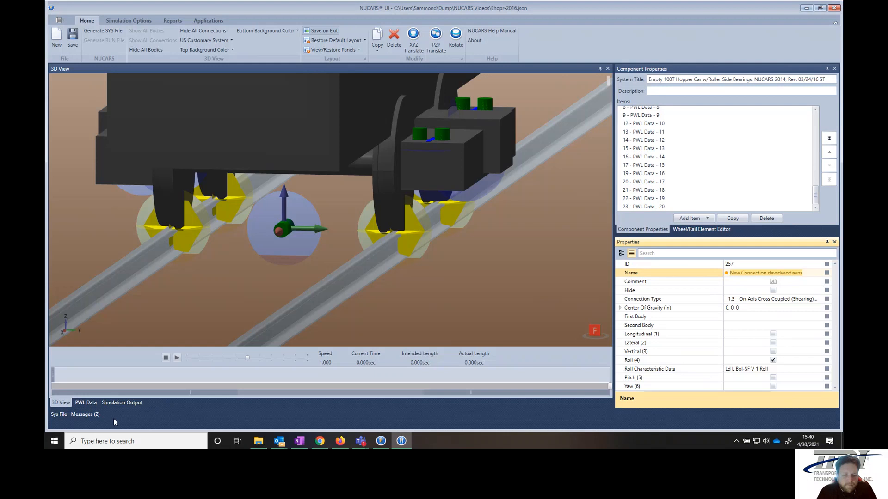
- Read the name-length warning and velocity error in Messages, then deselect the connection
left_click(85, 414)
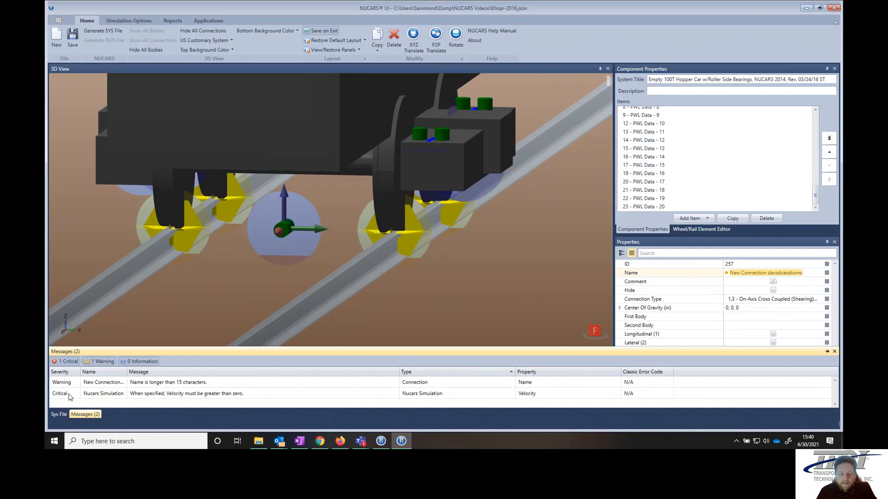
left_click(416, 296)
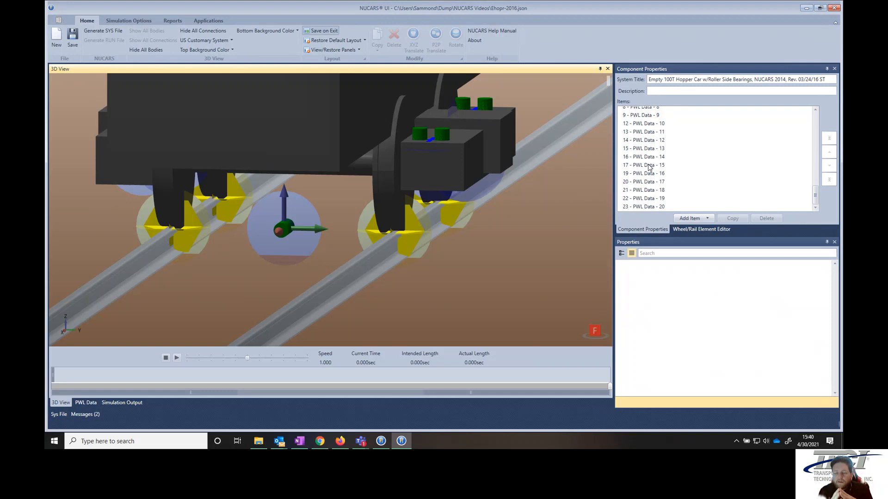
- Select 12 - PWL Data - 10 and show its force–distance curve in the PWL Data tab
left_click(653, 126)
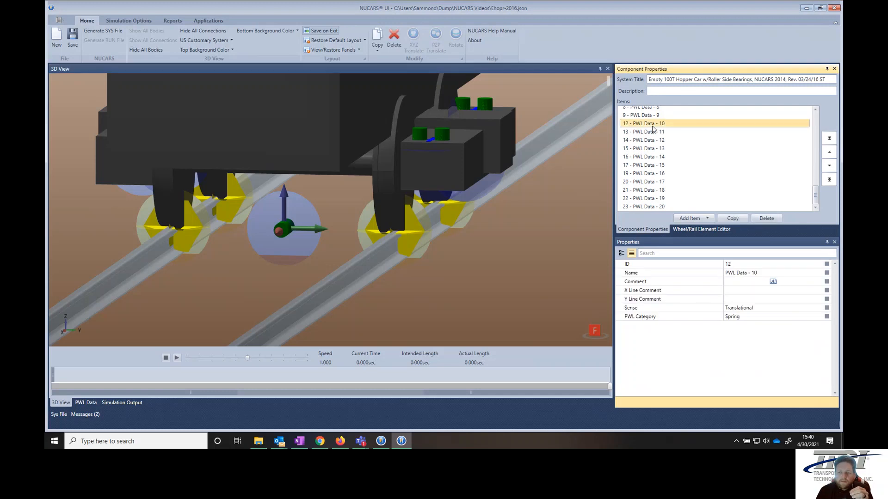
left_click(89, 403)
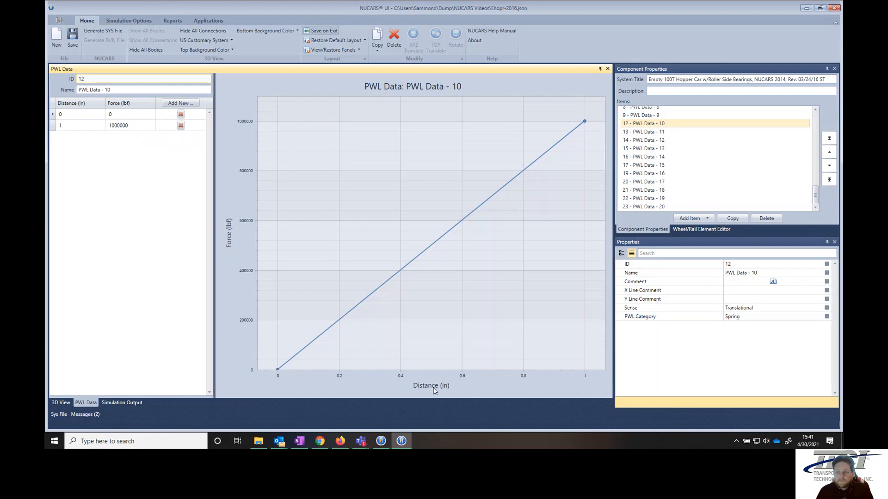
- Review the PWL Data - 13 torque curve and PWL Data - 14 curve, then list the unit systems
left_click(647, 149)
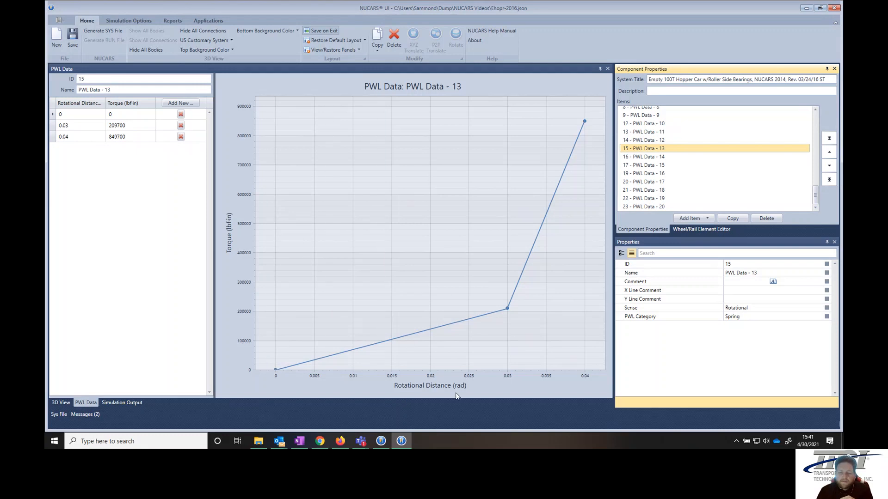
left_click(651, 157)
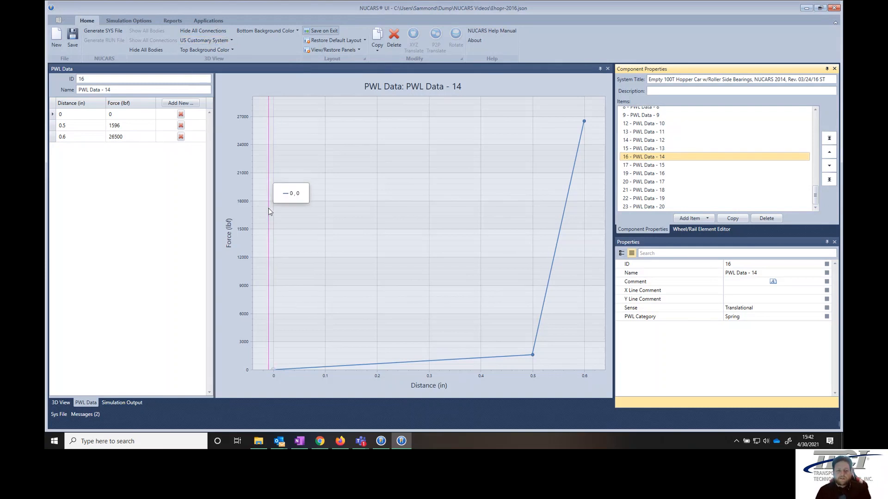
left_click(232, 40)
left_click(194, 60)
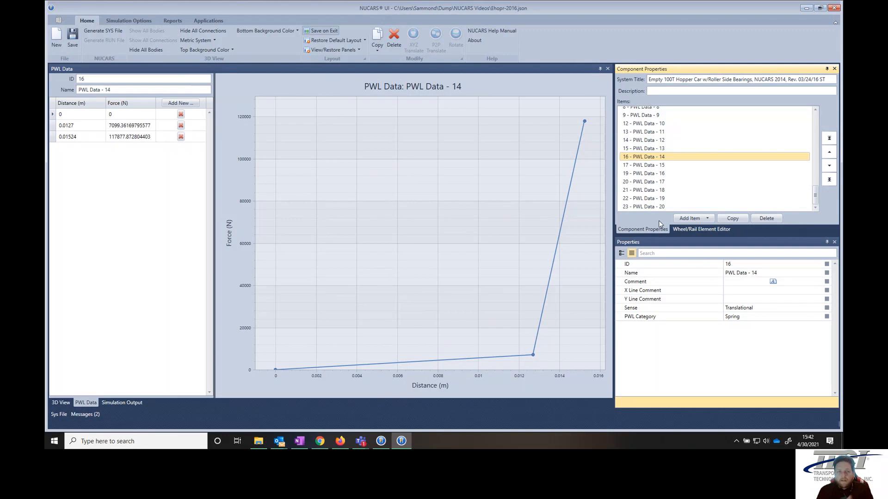
left_click(214, 40)
left_click(209, 51)
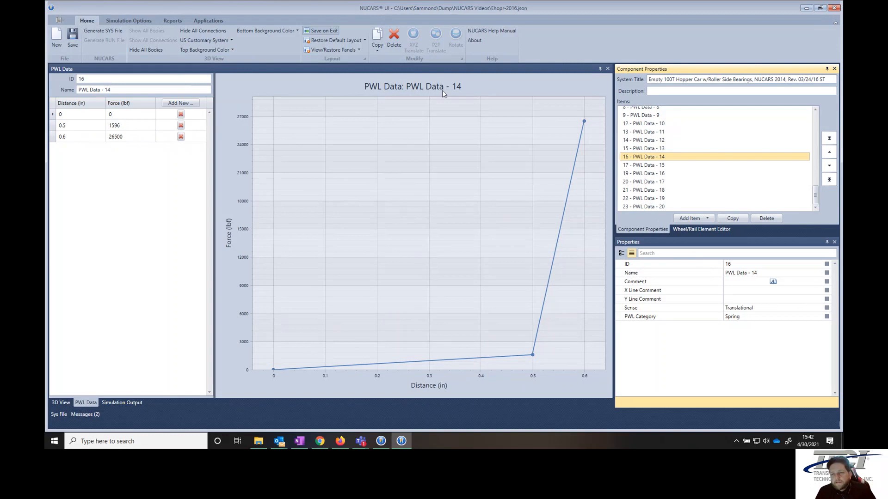
mouse_move(581, 178)
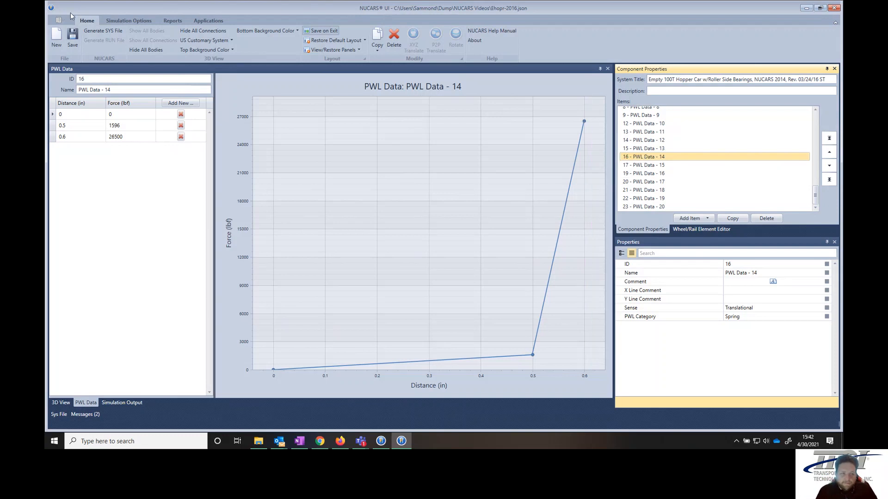
- Turn on Enable Admin Mode from the Simulation Options ribbon tab
left_click(132, 21)
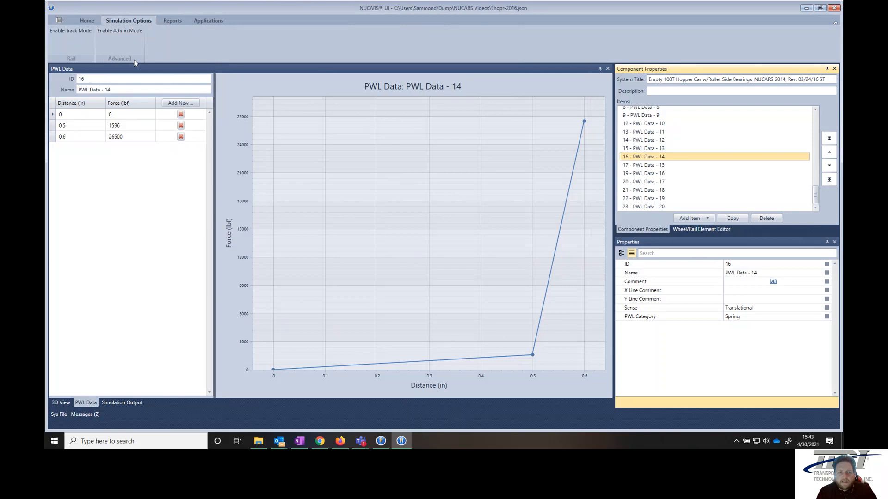
left_click(128, 31)
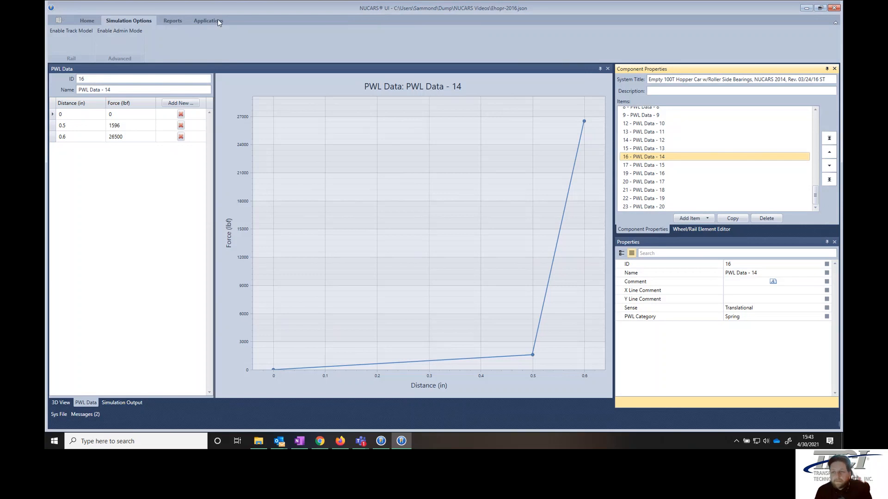
- Select characteristic data 12 - Ld L Bol-SF V 1 Lat and list the PWL curves available for its stiffness
scroll(688, 139, "up", 5)
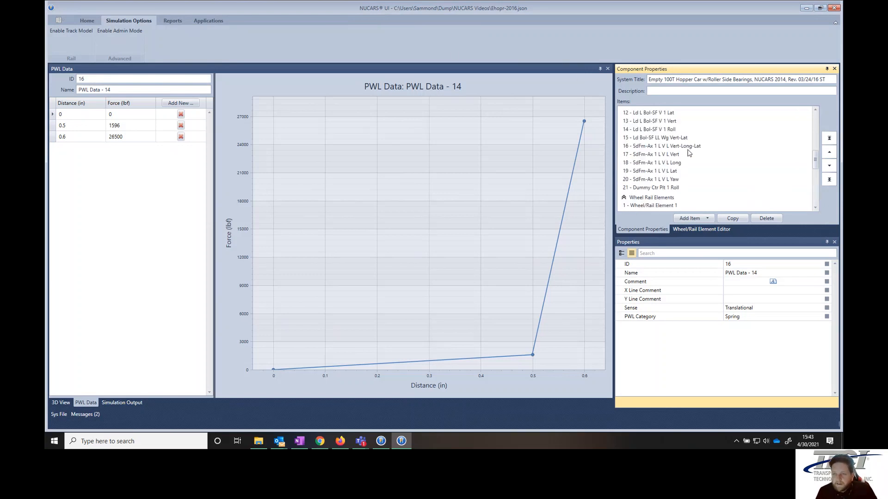
scroll(688, 150, "up", 2)
left_click(666, 153)
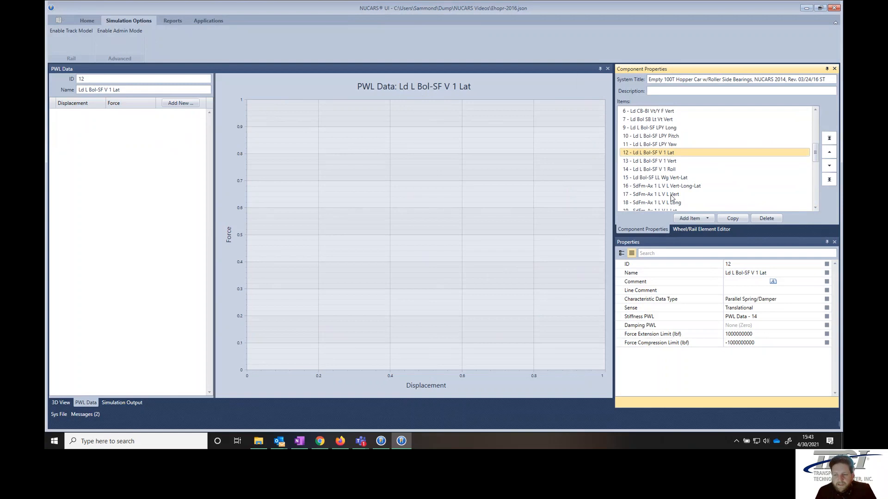
scroll(670, 175, "down", 4)
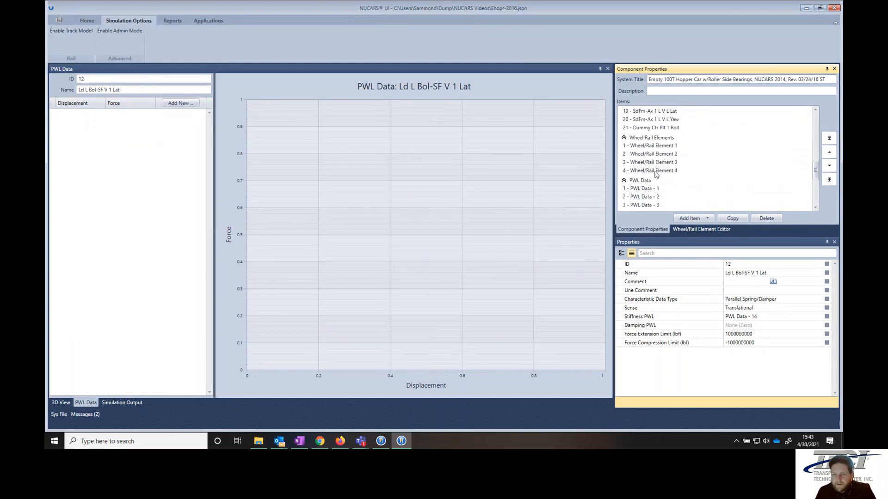
scroll(666, 173, "up", 7)
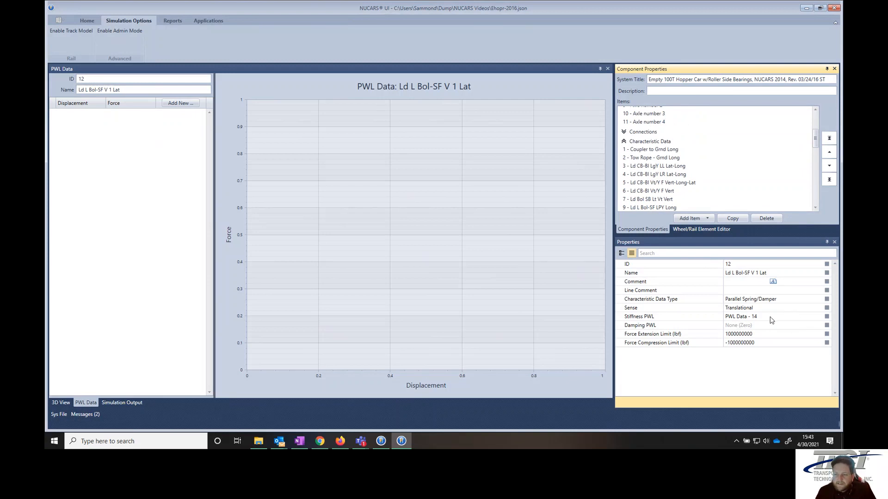
left_click(817, 318)
left_click(813, 317)
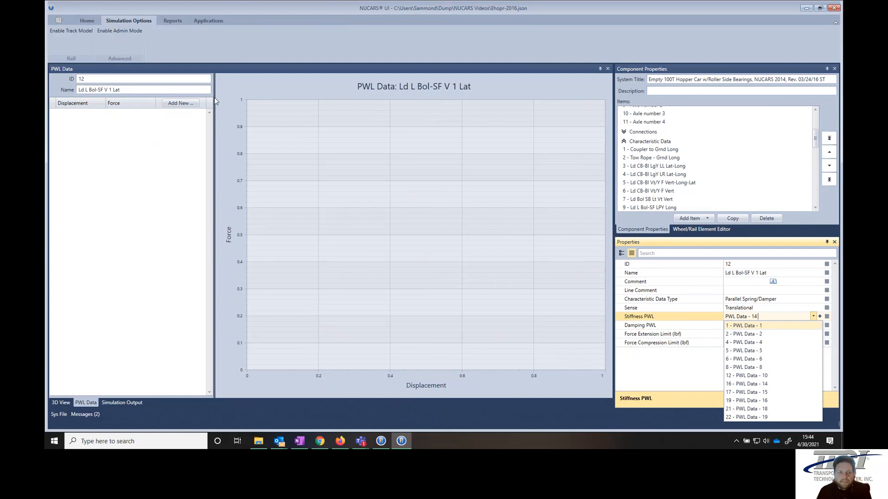
- Browse the stiffness PWL curves but keep PWL Data - 14, then disable admin mode
left_click(129, 31)
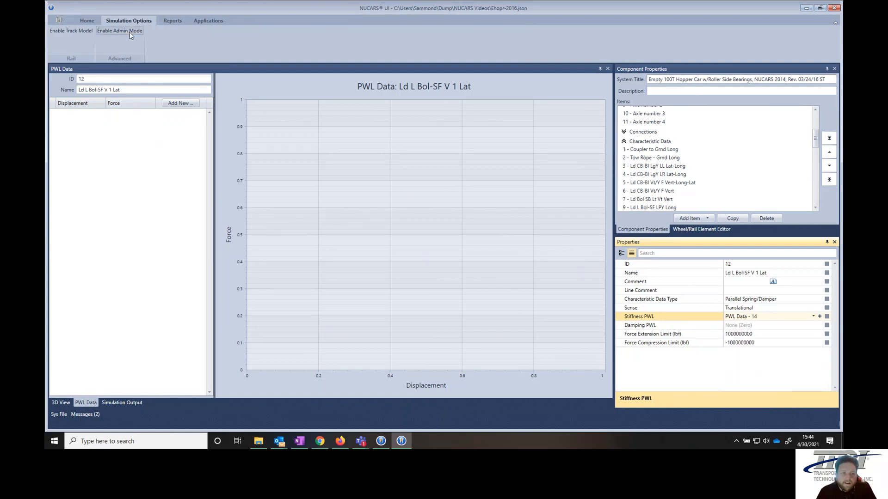
left_click(813, 316)
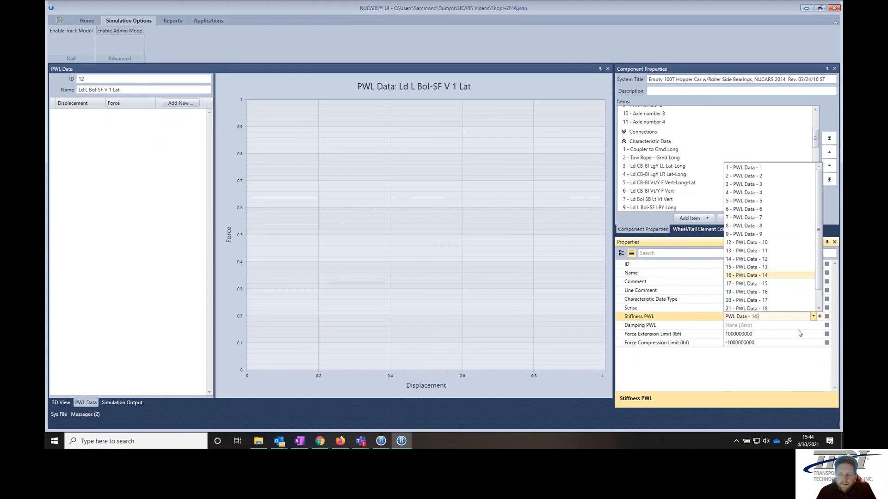
scroll(764, 277, "down", 2)
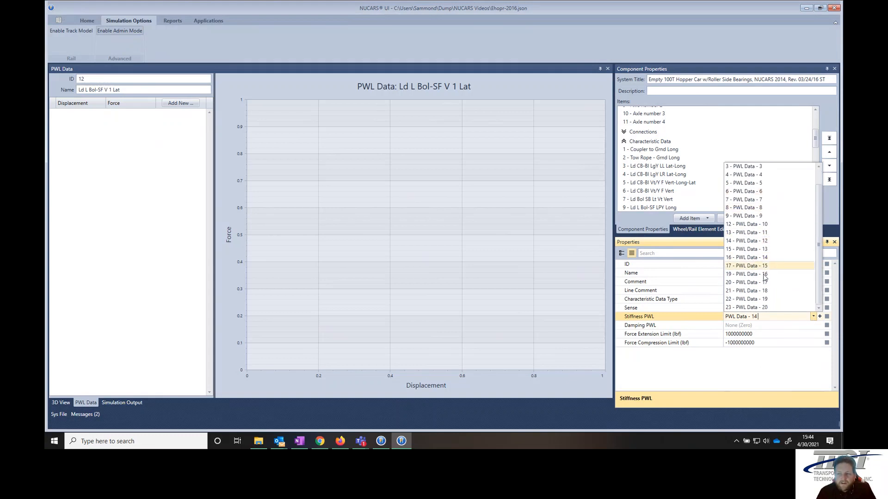
scroll(764, 286, "up", 2)
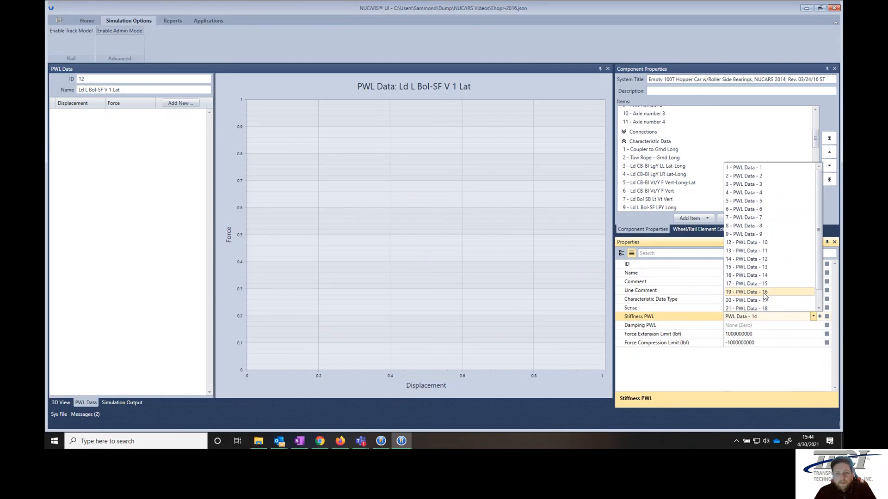
left_click(124, 32)
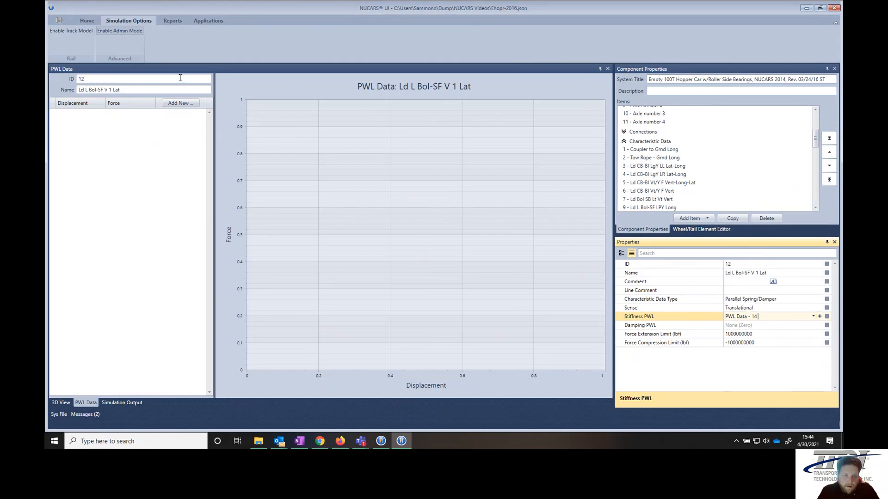
left_click(123, 31)
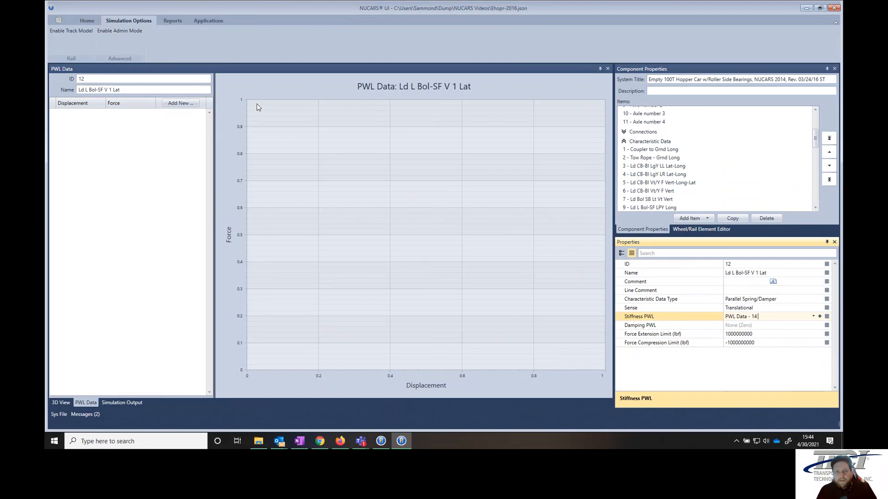